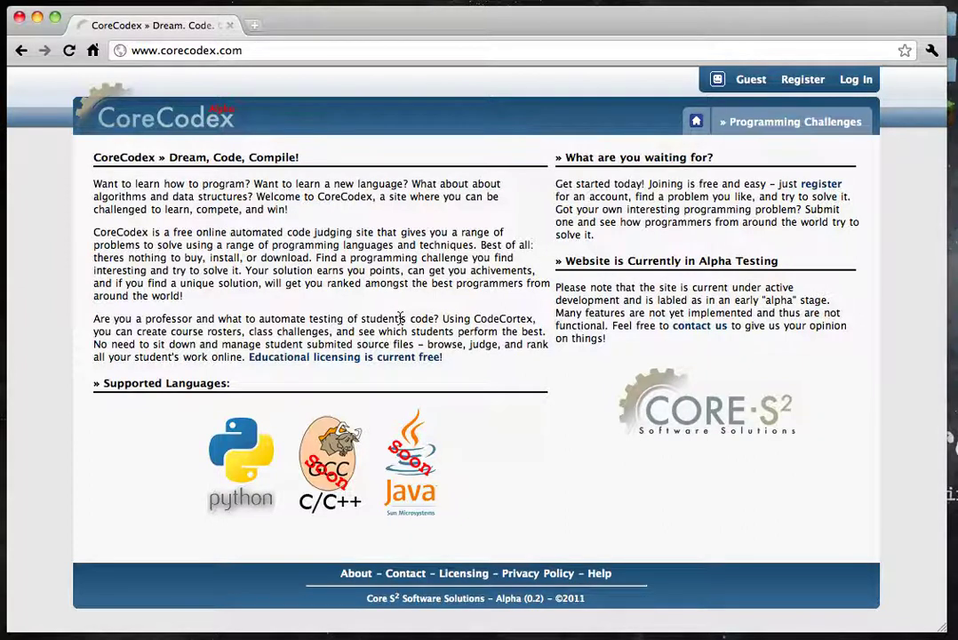
# Log in with the account username and password, then open the Programming Challenges list.
pyautogui.click(857, 80)
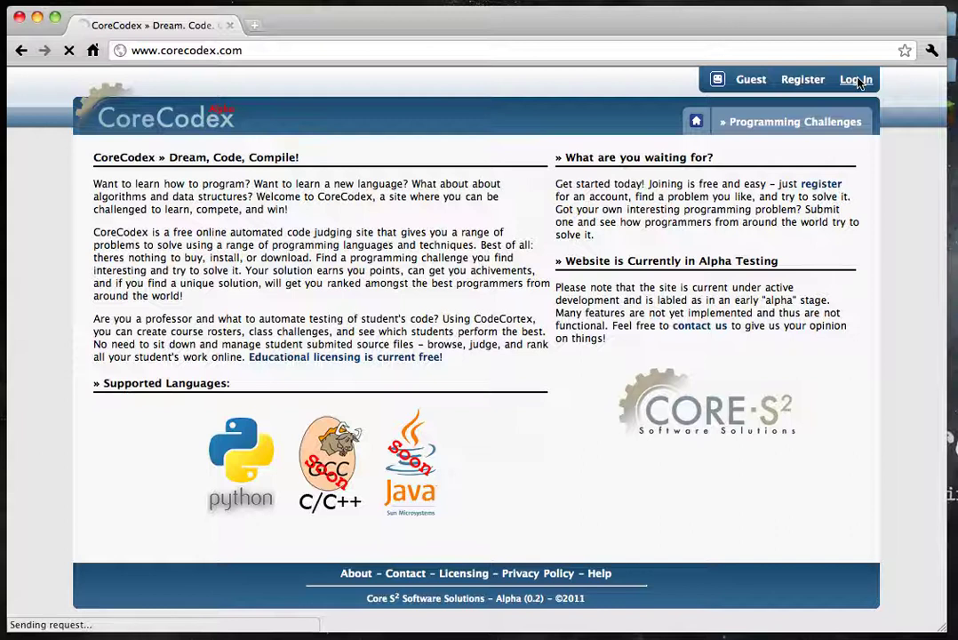
pyautogui.click(465, 232)
pyautogui.press('Tab')
pyautogui.write('••••••••')
pyautogui.press('Return')
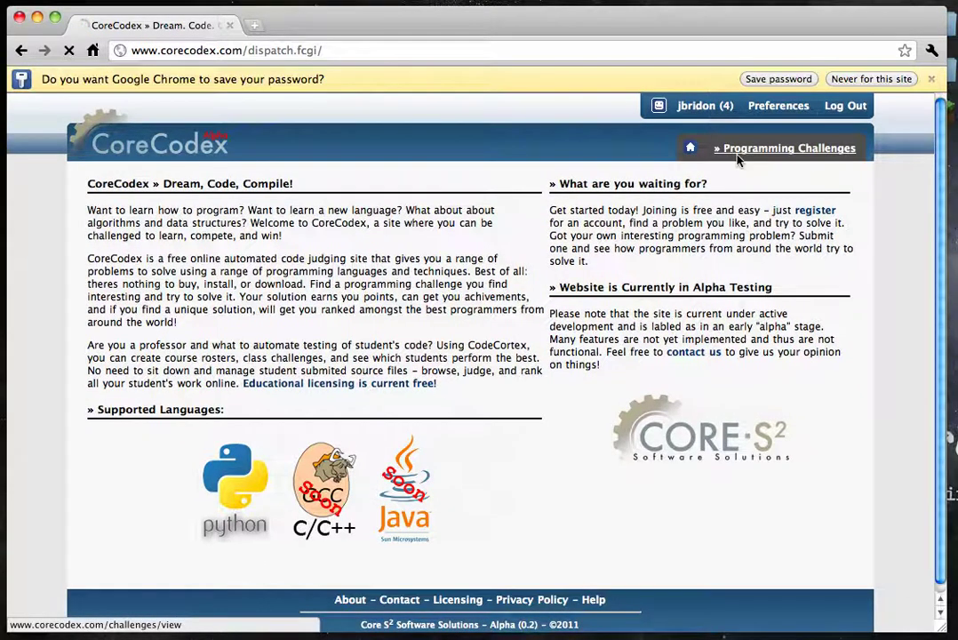
pyautogui.click(737, 155)
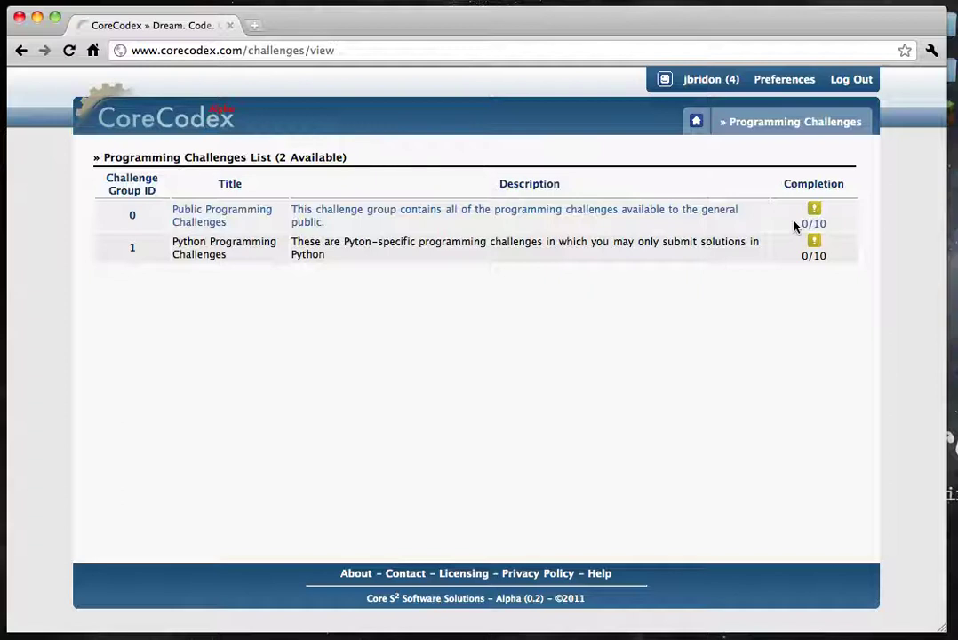
# Open the Public Programming Challenges group, preview 'Alpha 1 – Add two more!', and return to the group.
pyautogui.click(573, 230)
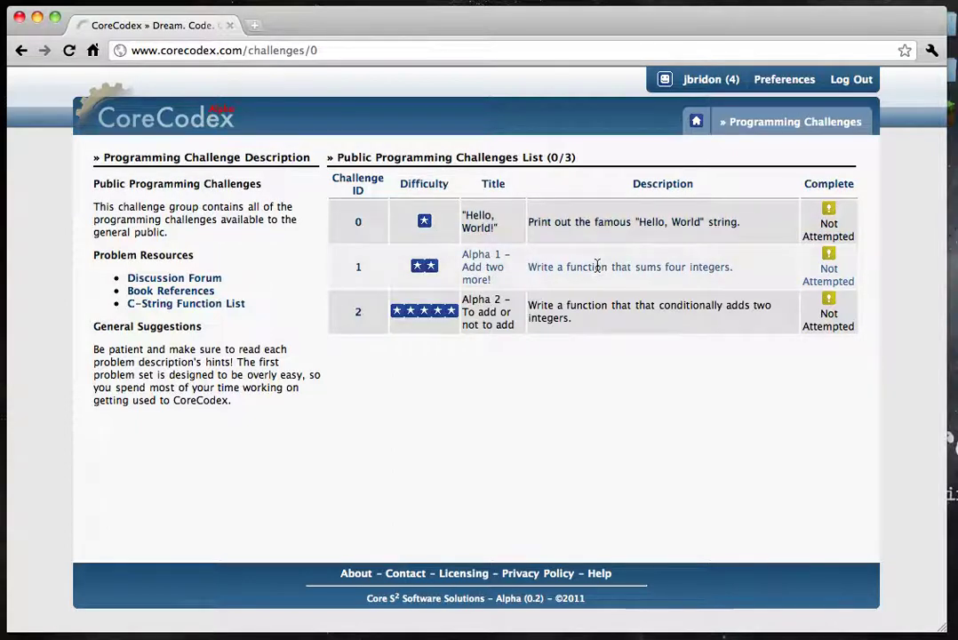
pyautogui.click(716, 268)
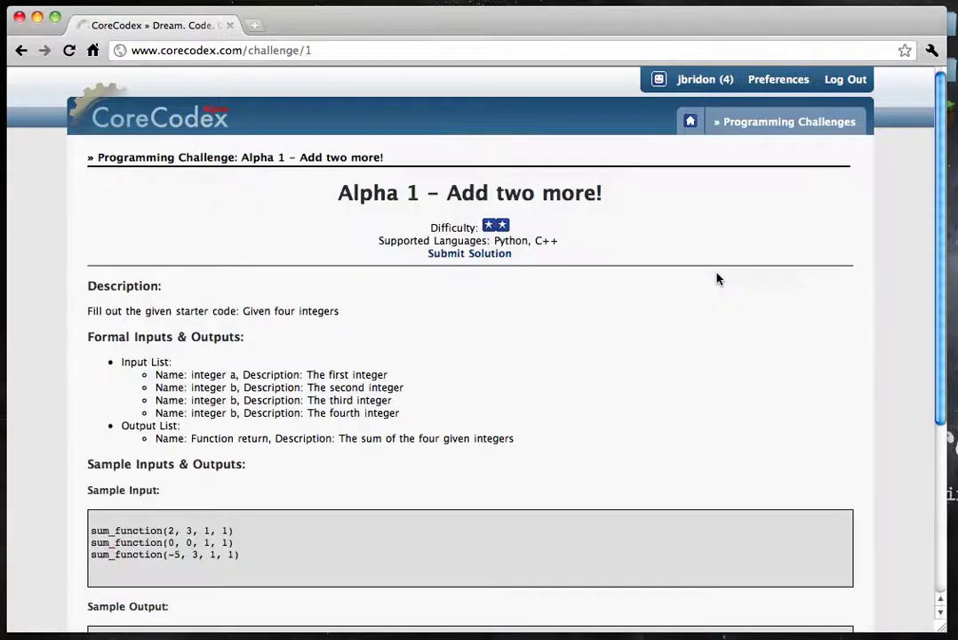
pyautogui.scroll(-5, 719, 279)
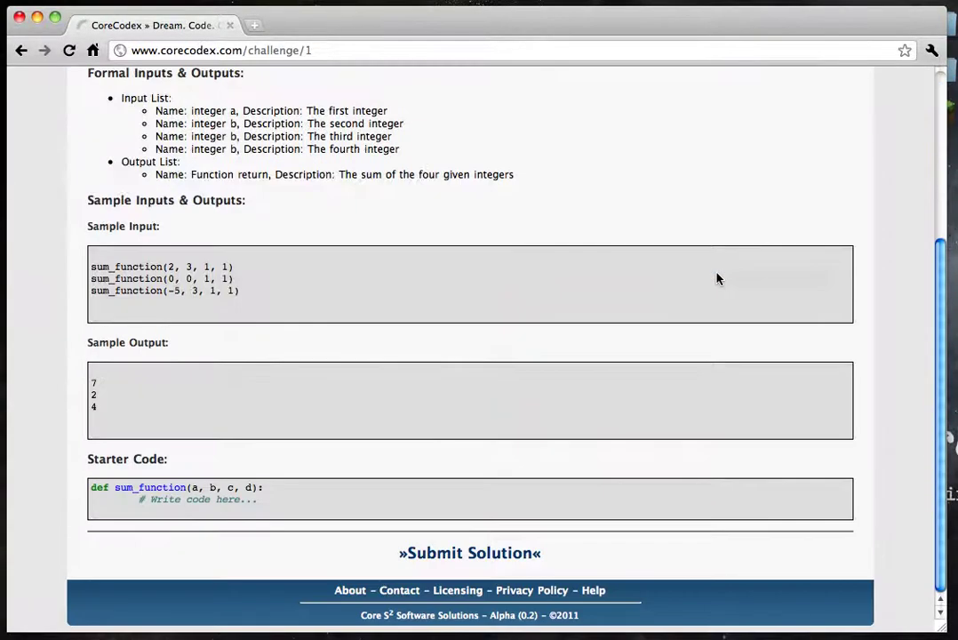
pyautogui.scroll(3, 718, 279)
pyautogui.scroll(2, 718, 279)
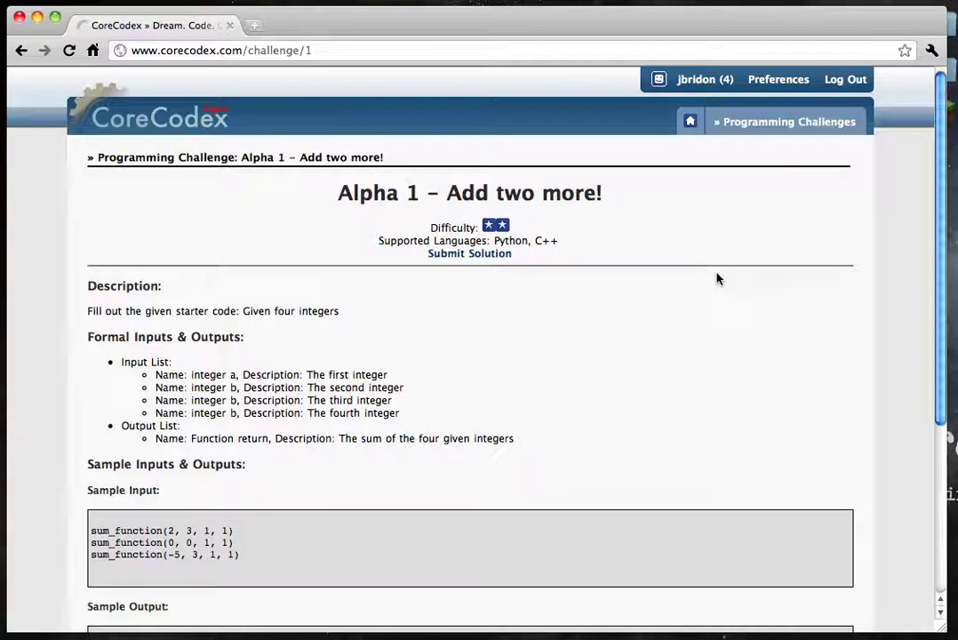
pyautogui.scroll(-3, 719, 279)
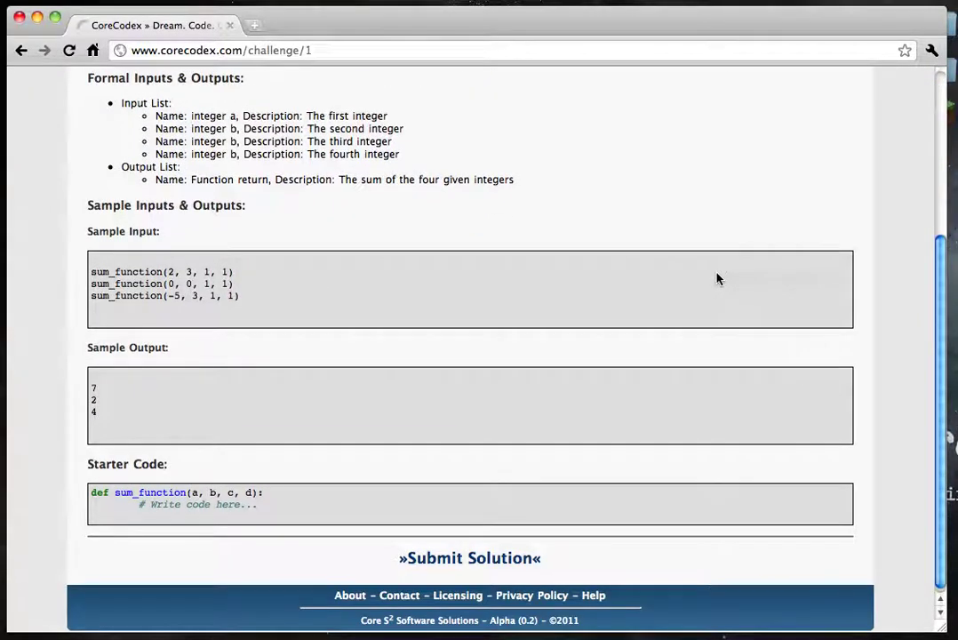
pyautogui.press('BackSpace')
# Open the 'Hello, World!' challenge and look over its title and difficulty details.
pyautogui.click(610, 237)
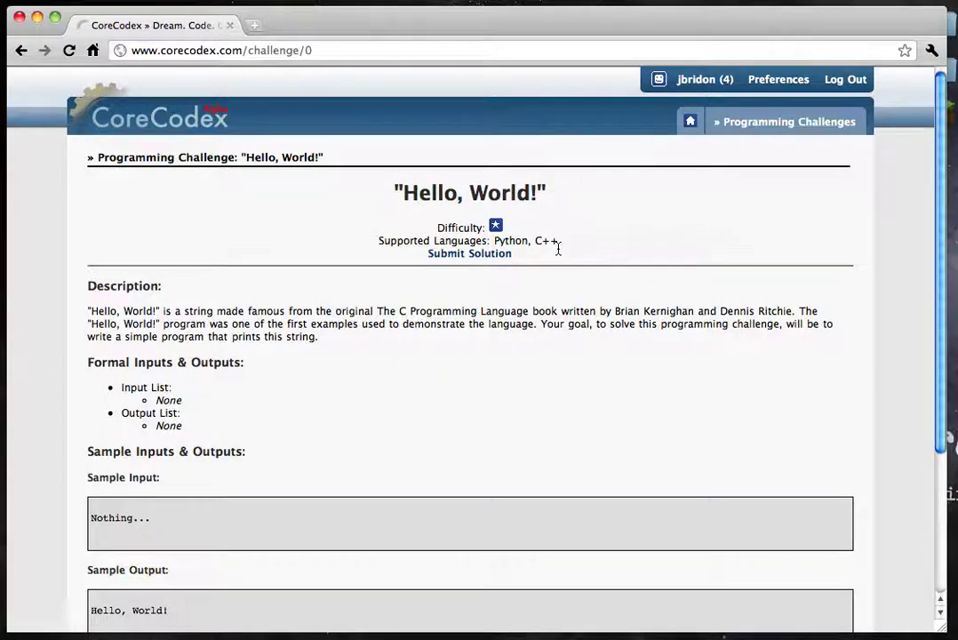
pyautogui.moveTo(520, 259); pyautogui.dragTo(380, 177)
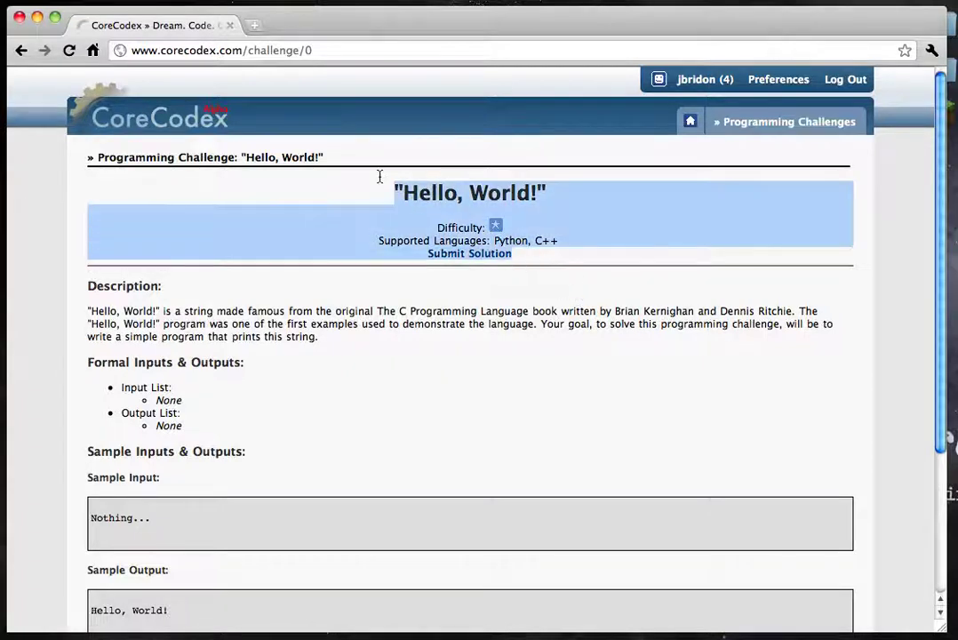
pyautogui.click(380, 177)
# Read through the description, formal inputs and outputs, sample input and Python starter code.
pyautogui.scroll(-5, 380, 178)
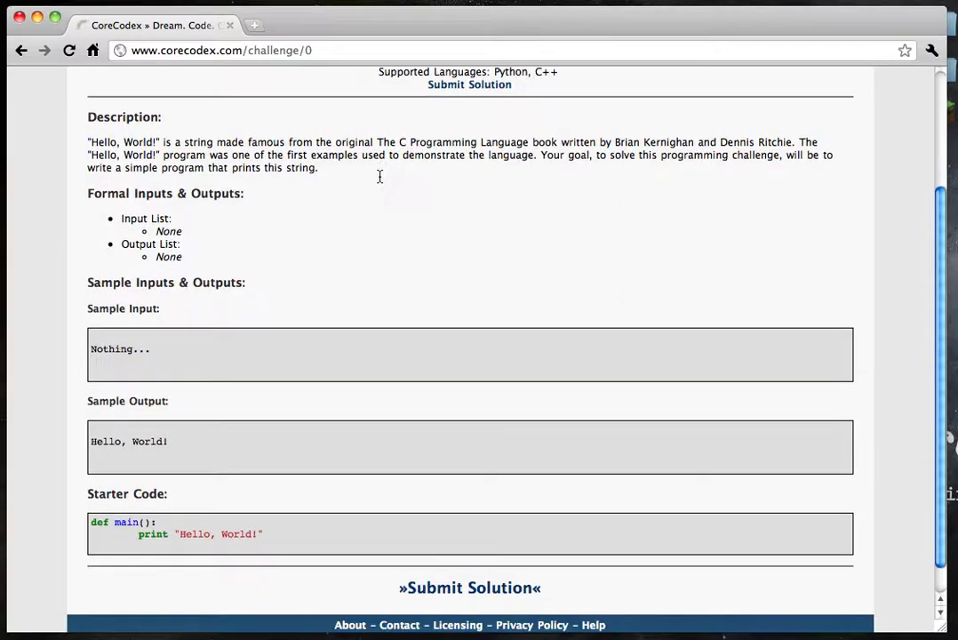
pyautogui.moveTo(178, 111); pyautogui.dragTo(398, 169)
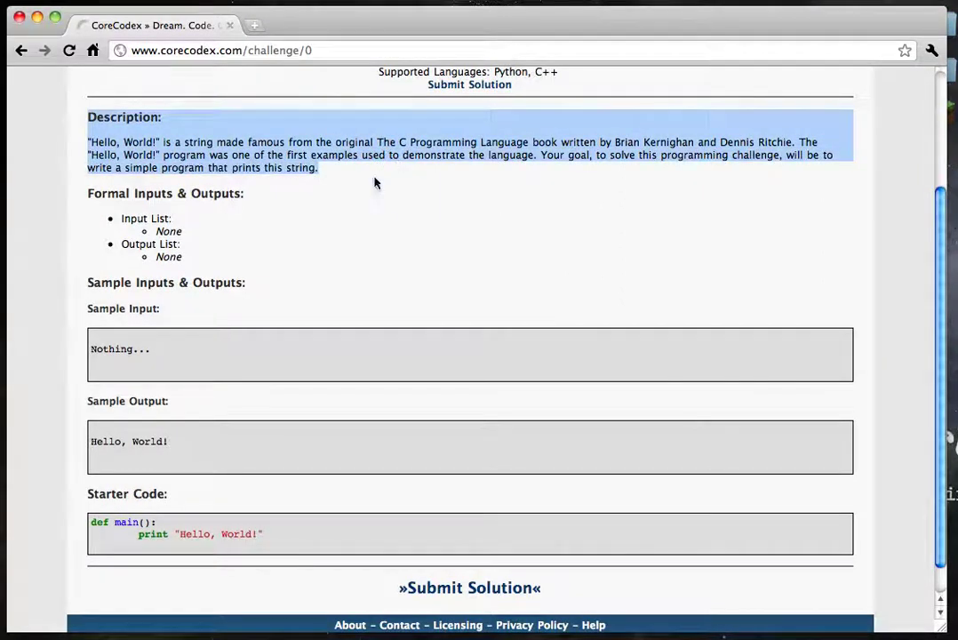
pyautogui.moveTo(216, 208); pyautogui.dragTo(272, 279)
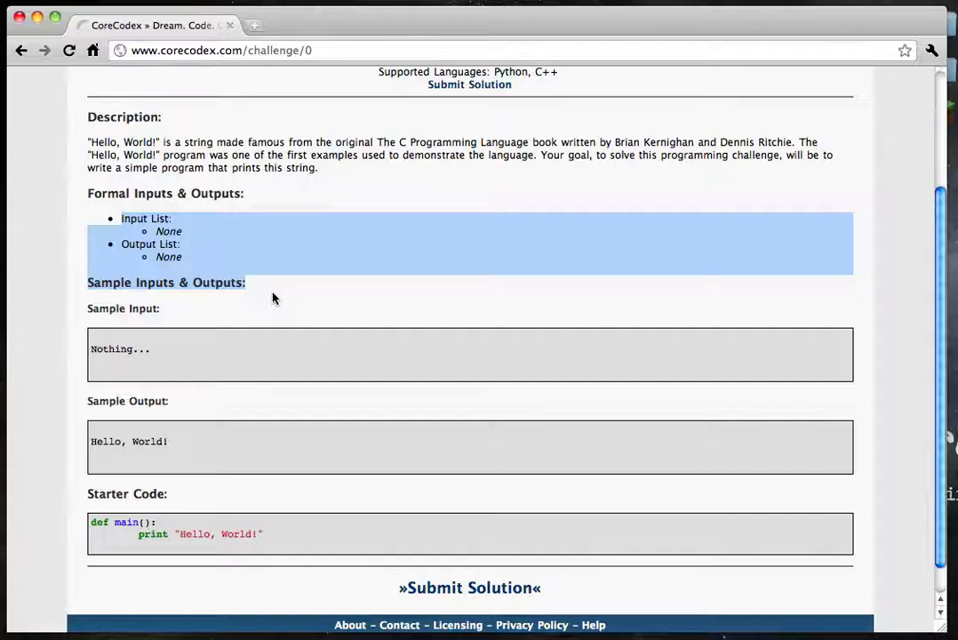
pyautogui.moveTo(246, 273); pyautogui.dragTo(280, 410)
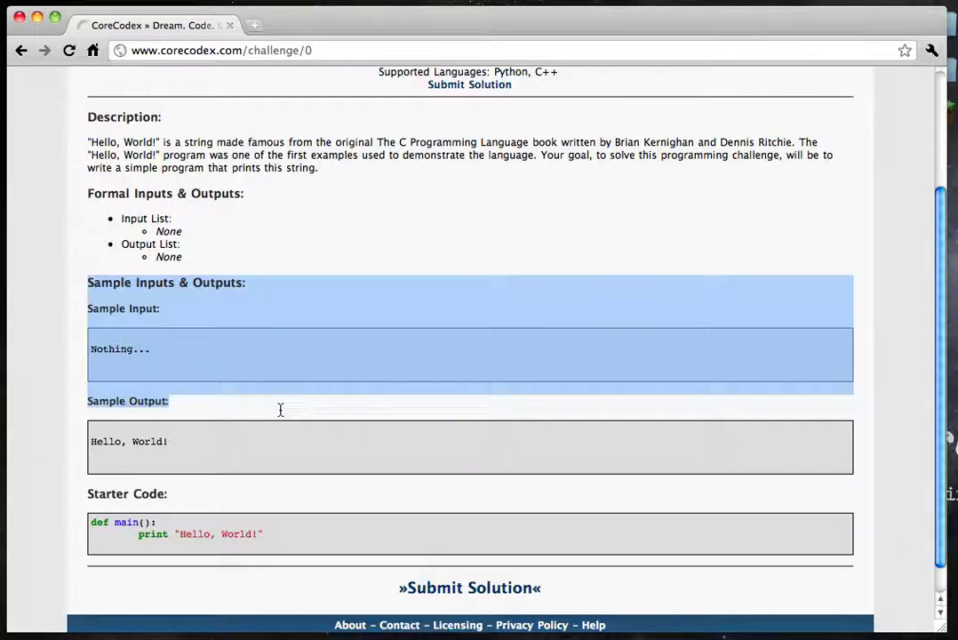
pyautogui.scroll(-1, 280, 410)
pyautogui.moveTo(199, 447); pyautogui.dragTo(299, 502)
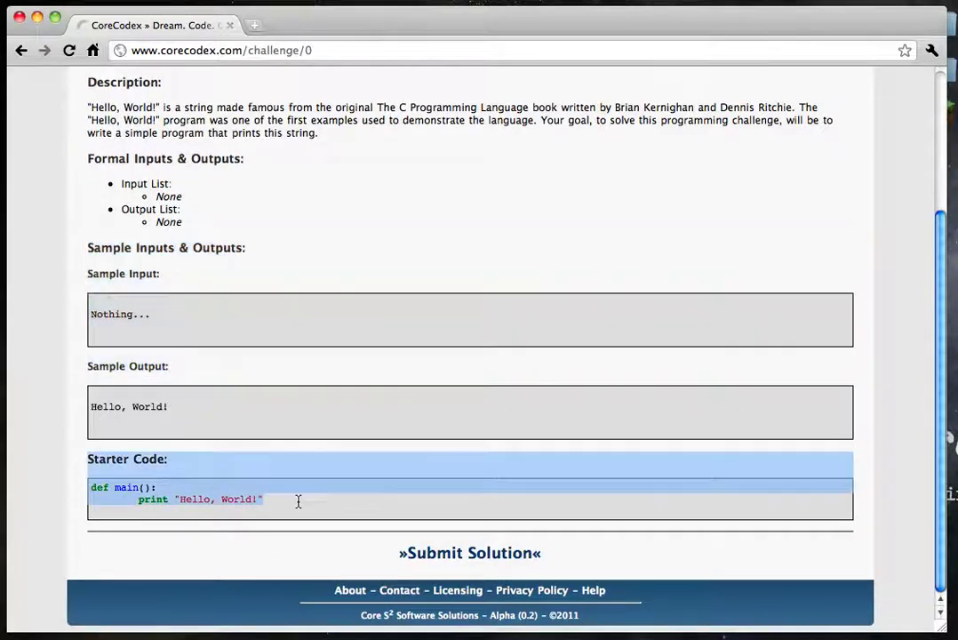
pyautogui.click(299, 503)
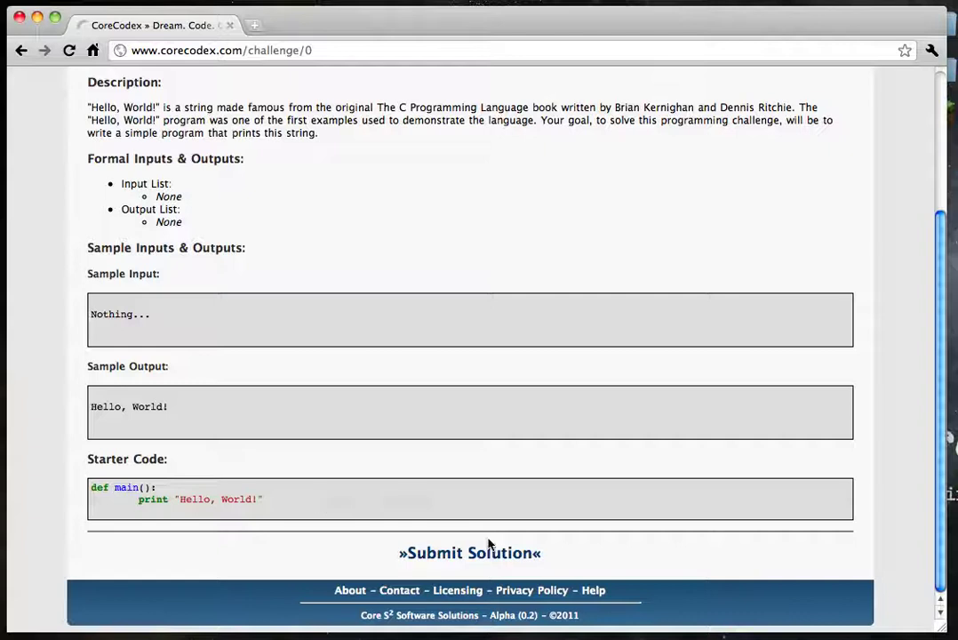
# Submit the Python 'Hello, World!' solution so the results page shows Result Code 0.
pyautogui.click(491, 558)
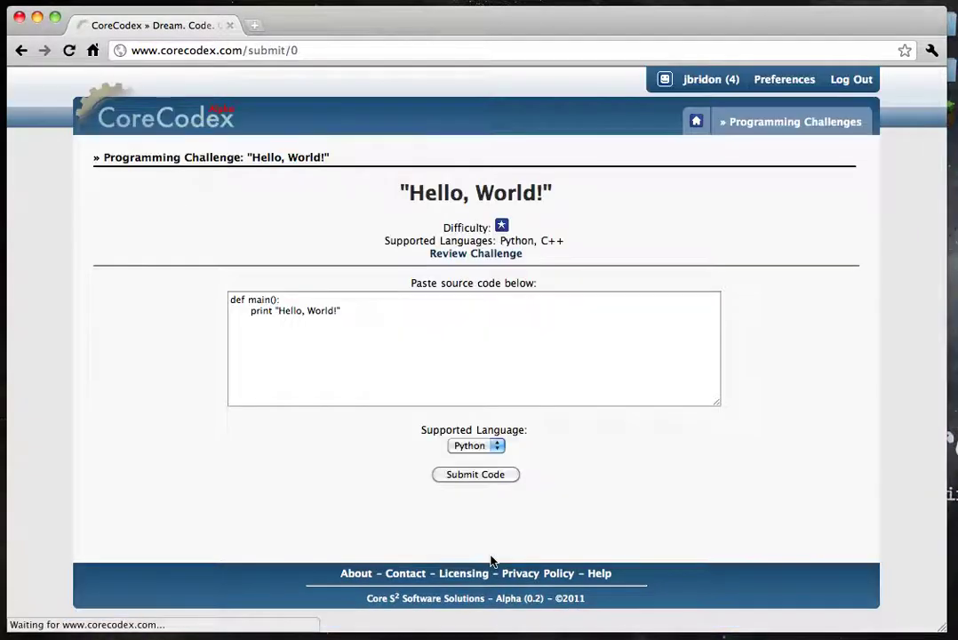
pyautogui.moveTo(391, 197); pyautogui.dragTo(560, 266)
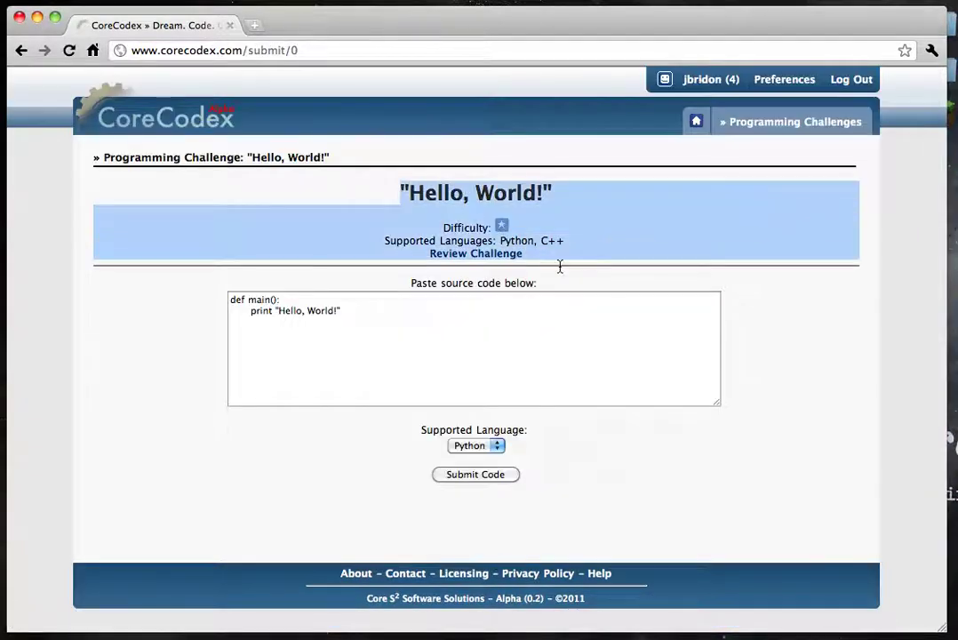
pyautogui.click(560, 266)
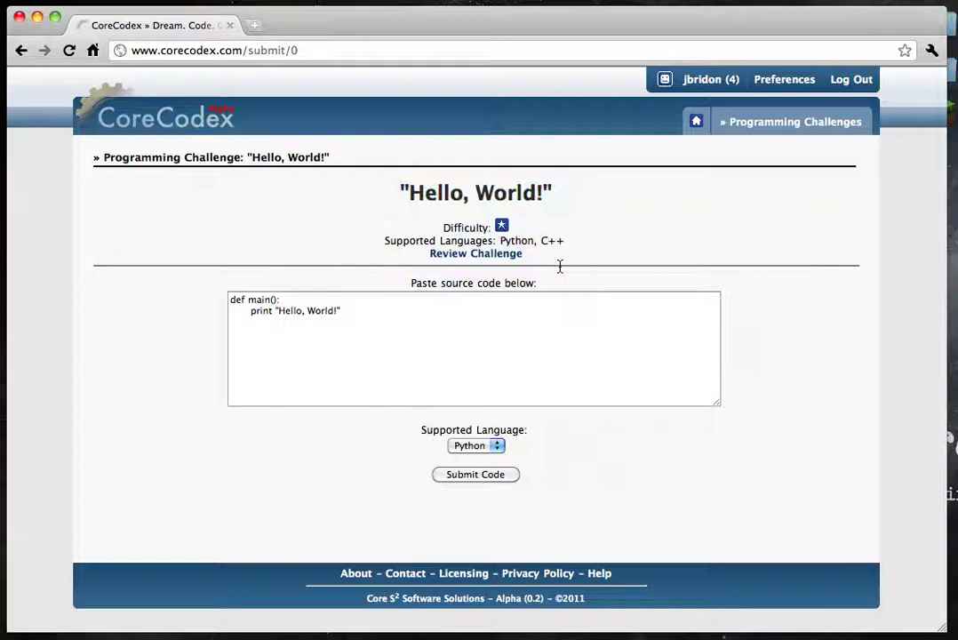
pyautogui.click(416, 394)
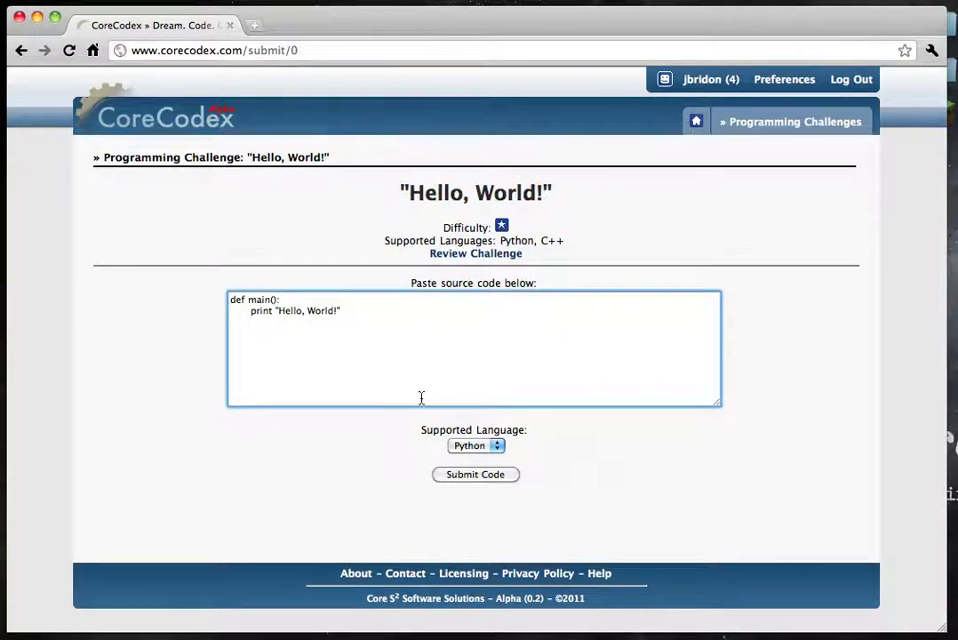
pyautogui.click(494, 478)
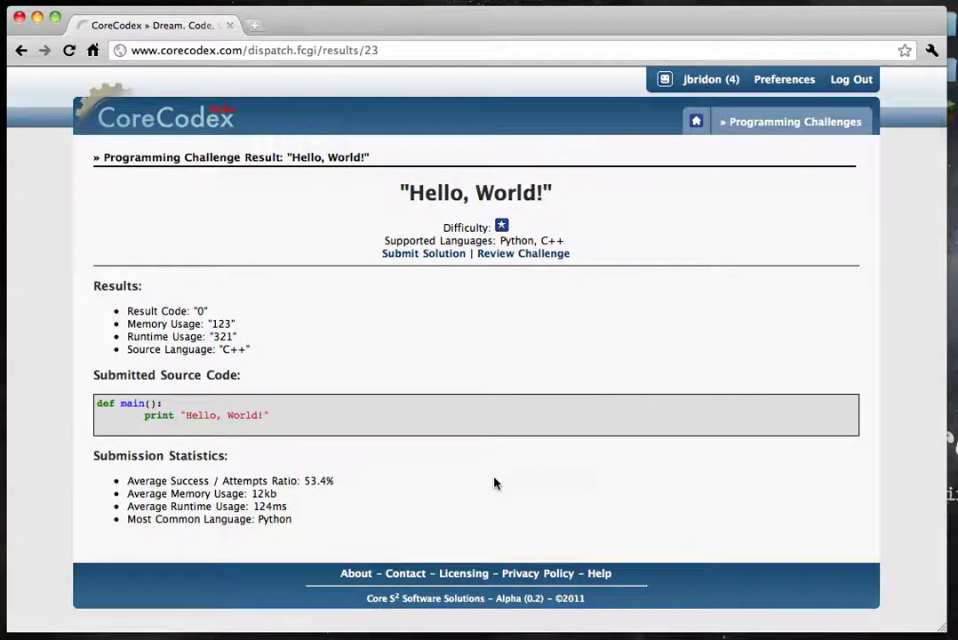
pyautogui.tripleClick(213, 306)
pyautogui.click(243, 316)
pyautogui.moveTo(257, 354); pyautogui.dragTo(285, 334)
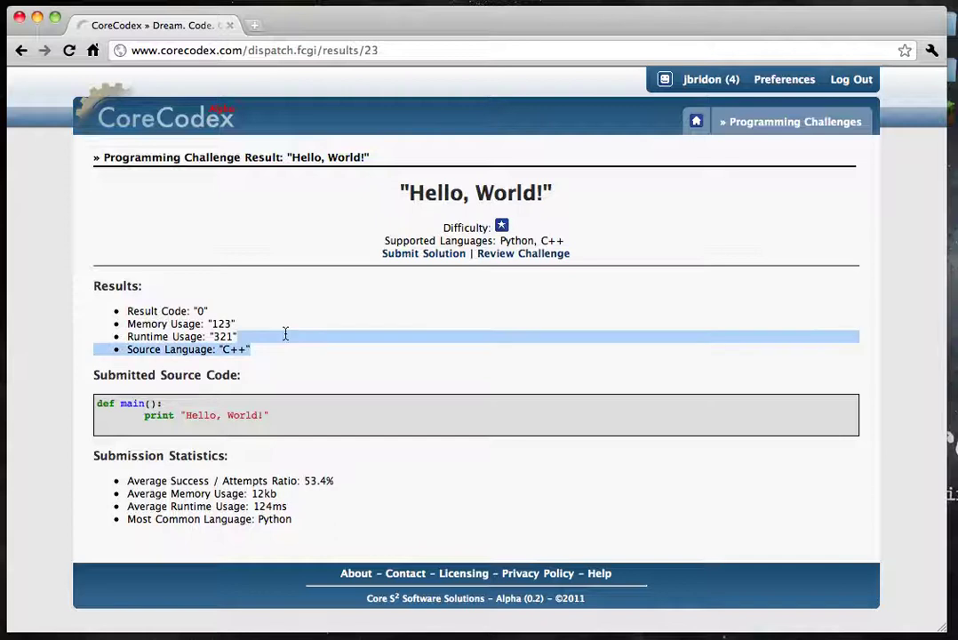
pyautogui.tripleClick(351, 431)
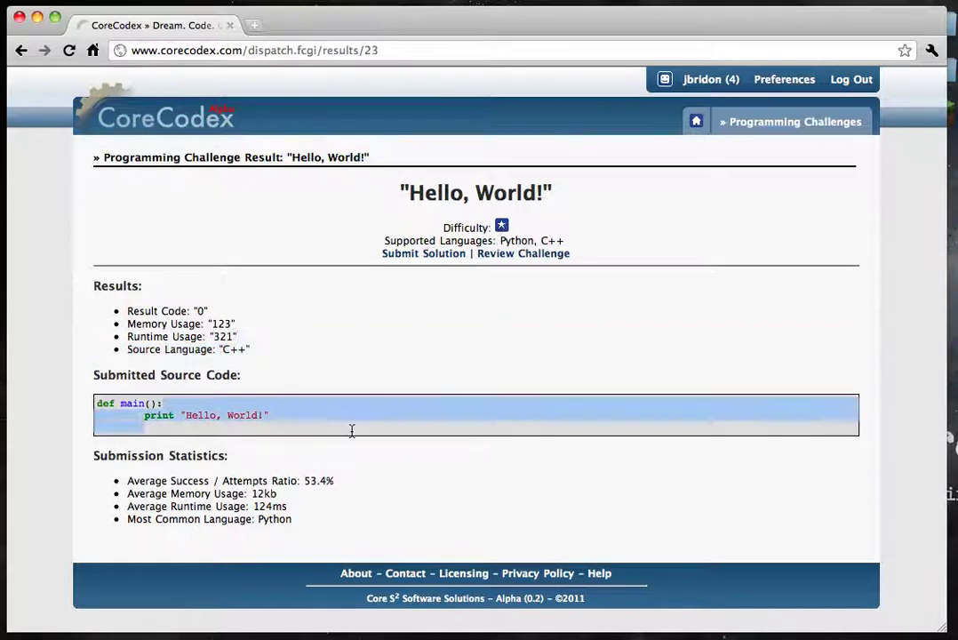
pyautogui.click(352, 431)
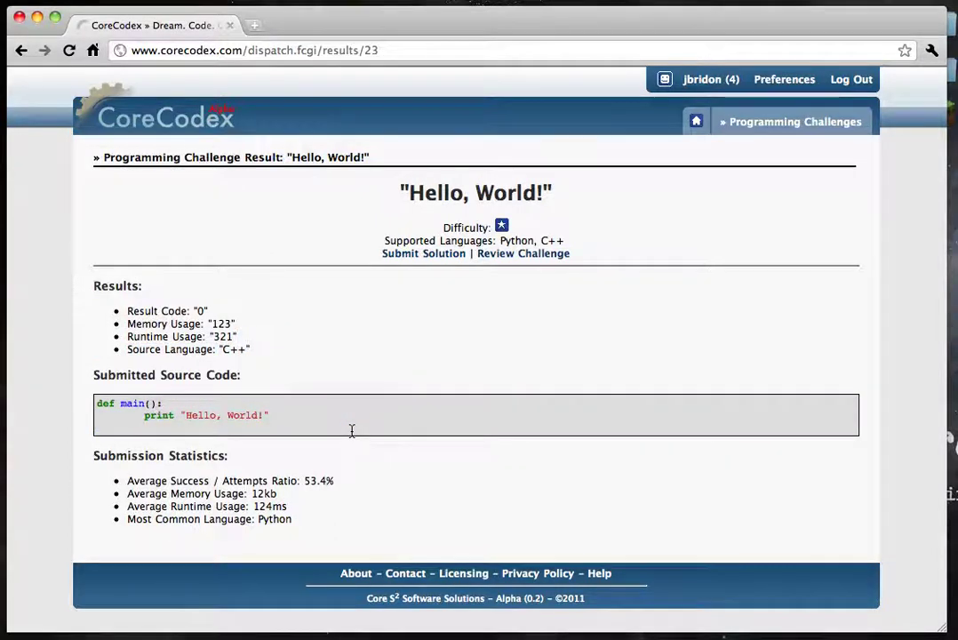
pyautogui.moveTo(323, 475); pyautogui.dragTo(373, 530)
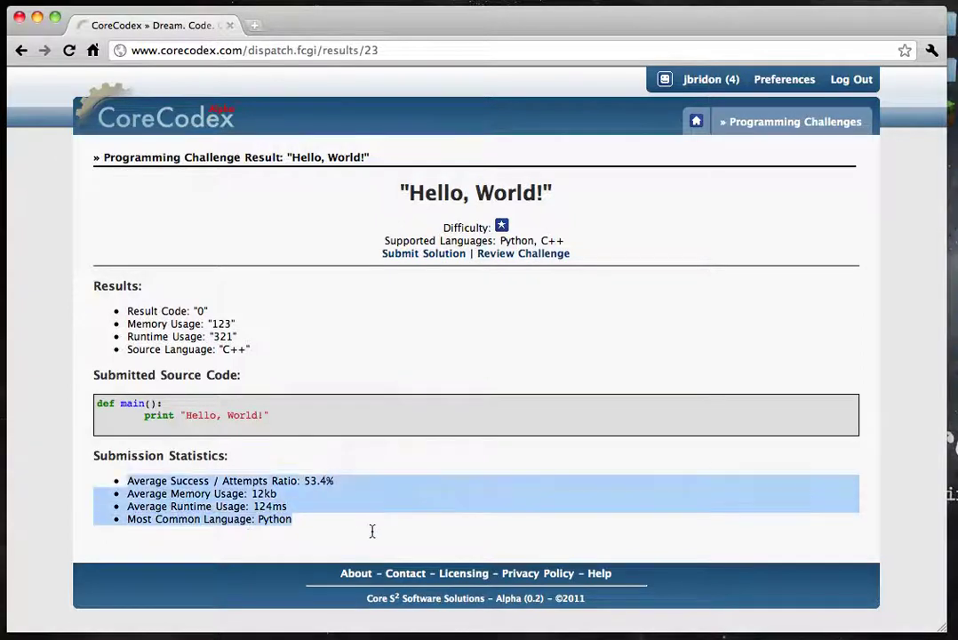
pyautogui.click(373, 531)
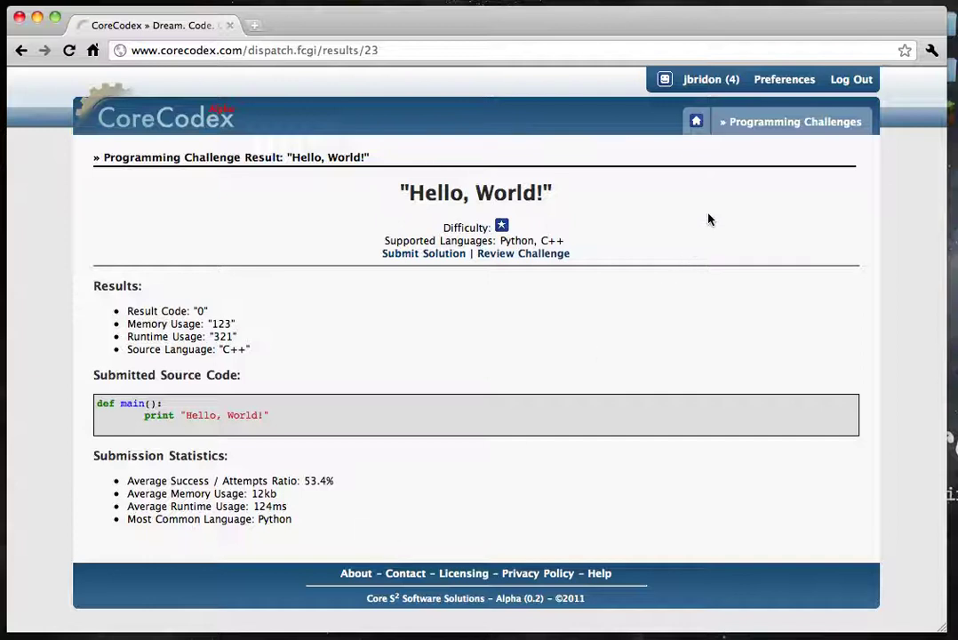
# Review the user information and statistics on the profile page, then return to Programming Challenges.
pyautogui.click(719, 81)
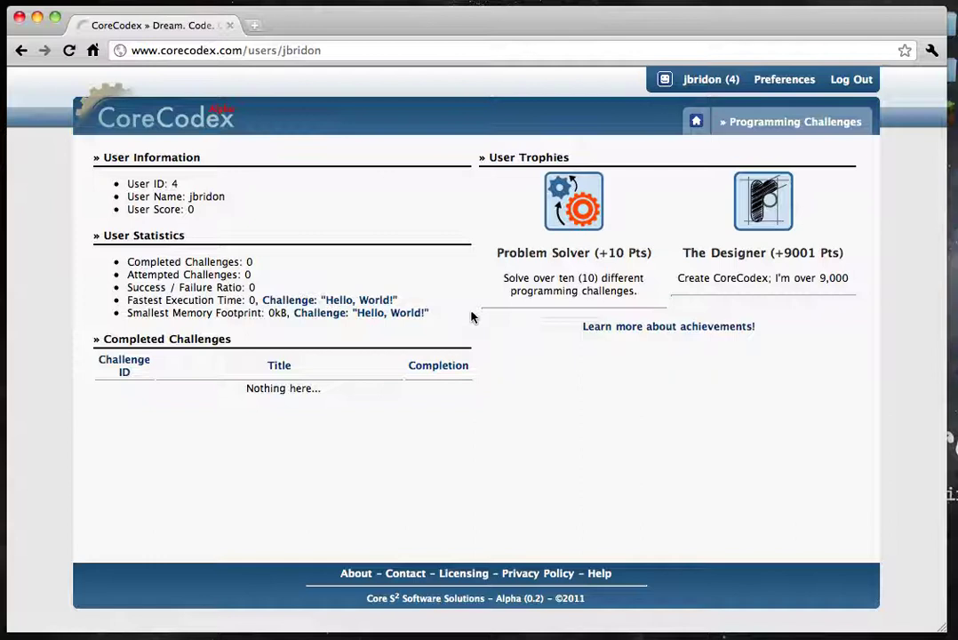
pyautogui.moveTo(286, 260); pyautogui.dragTo(310, 424)
pyautogui.click(310, 424)
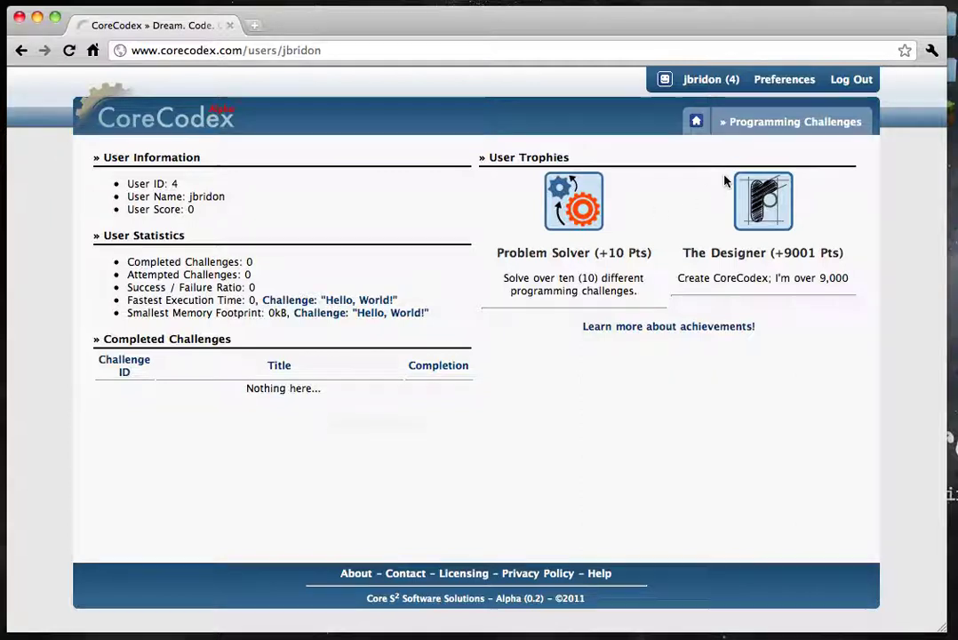
pyautogui.click(770, 124)
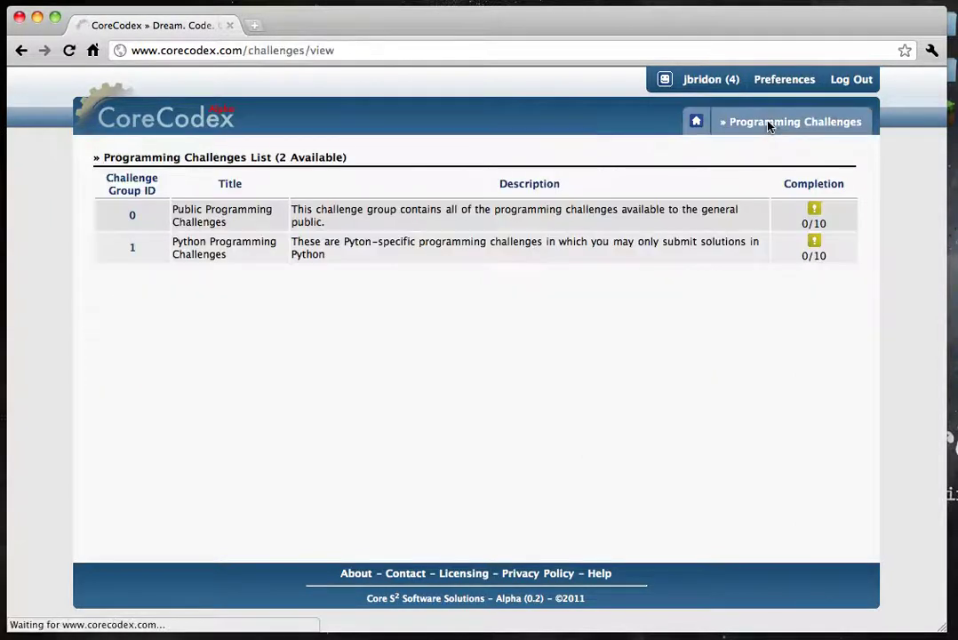
# Visit the About, Contact, Licensing, Privacy Policy and Help pages, ending on the home page.
pyautogui.click(198, 141)
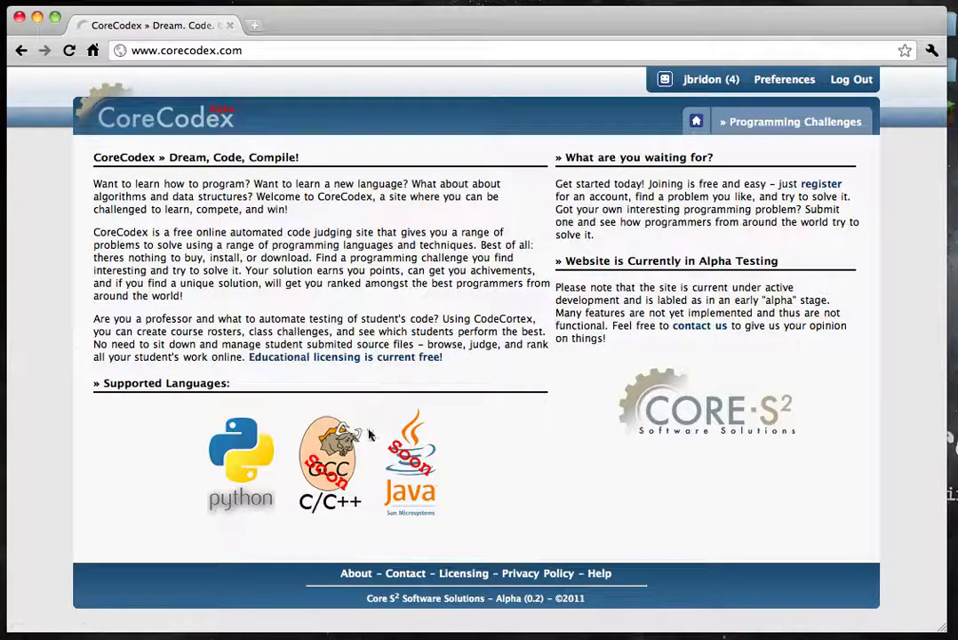
pyautogui.click(355, 575)
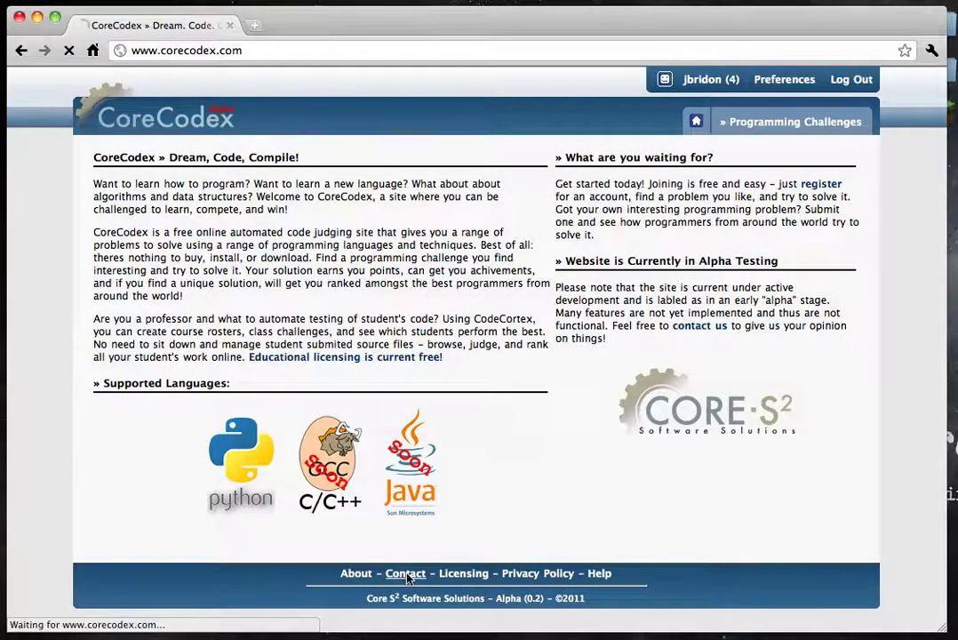
pyautogui.click(406, 575)
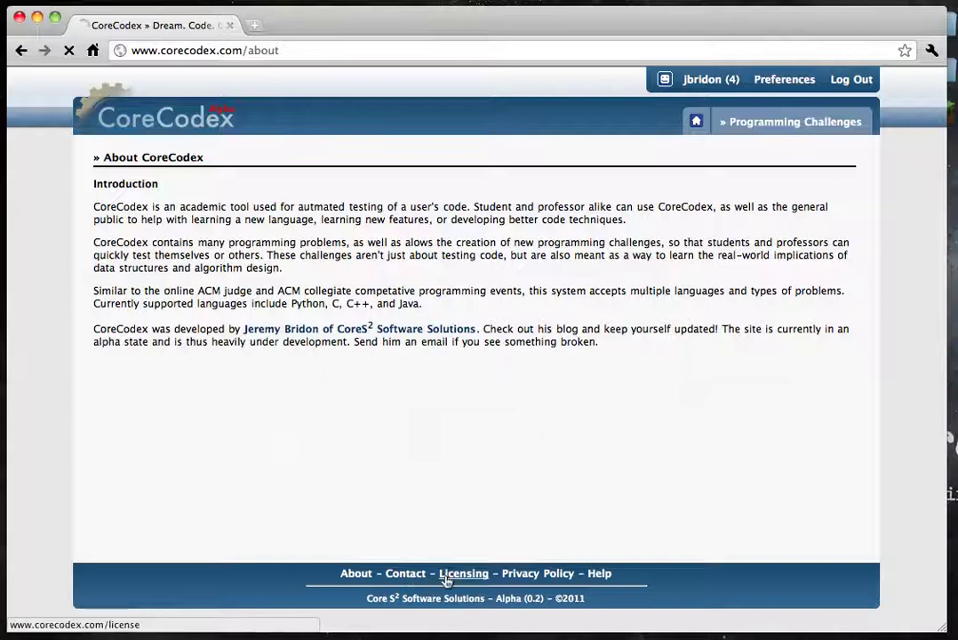
pyautogui.click(467, 576)
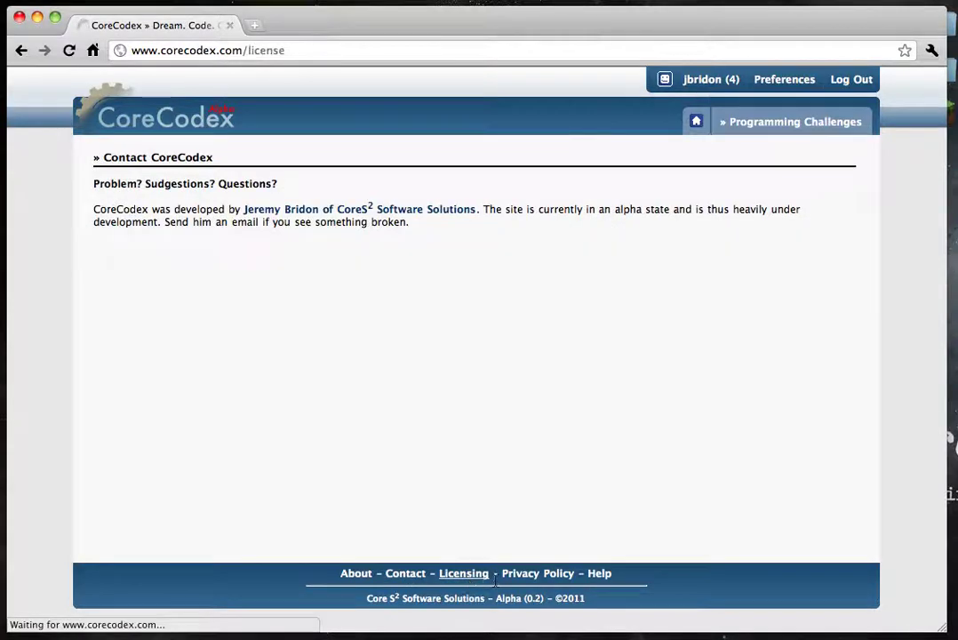
pyautogui.click(526, 578)
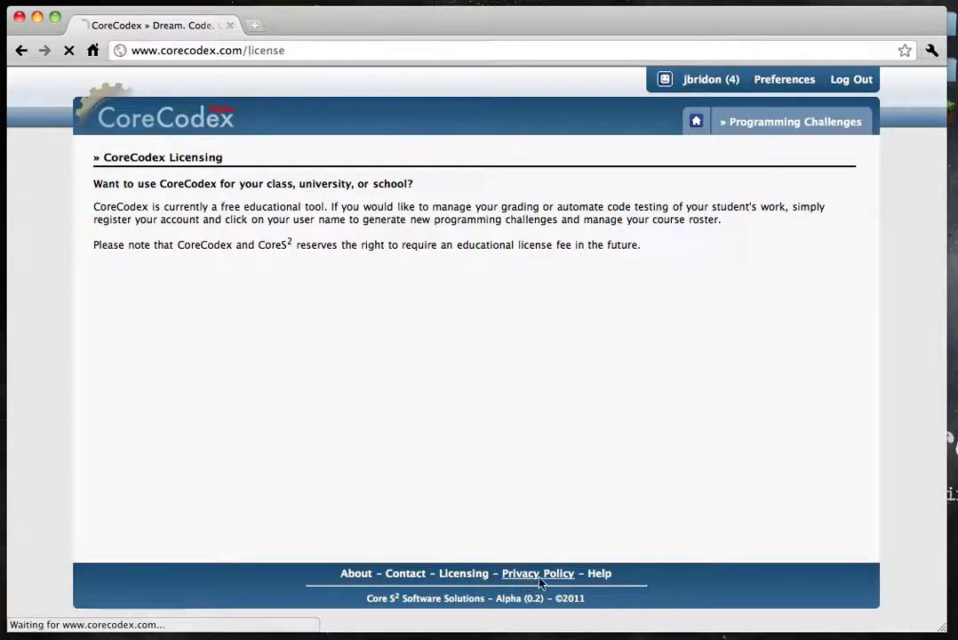
pyautogui.click(601, 576)
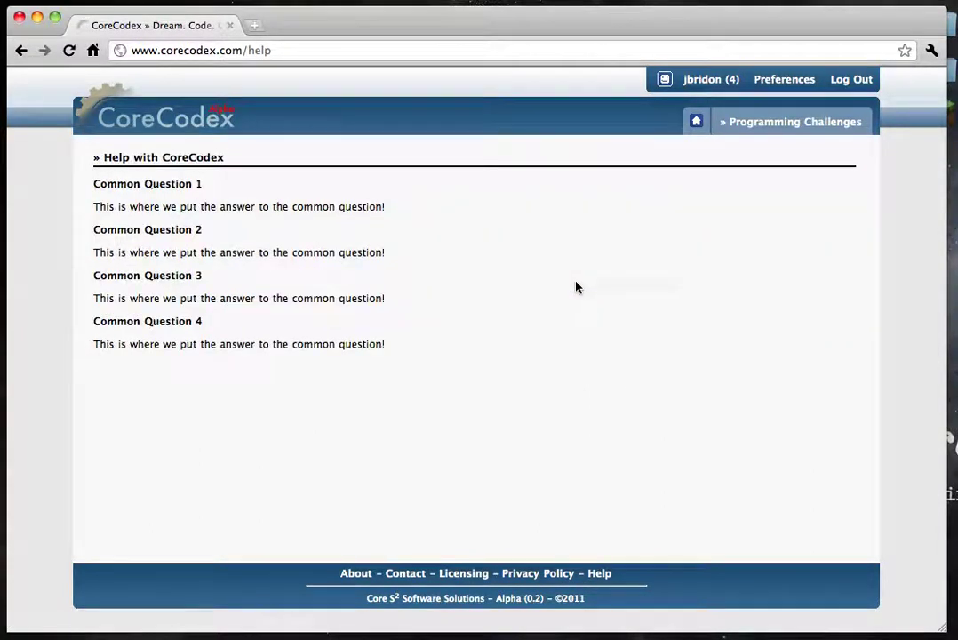
pyautogui.click(181, 118)
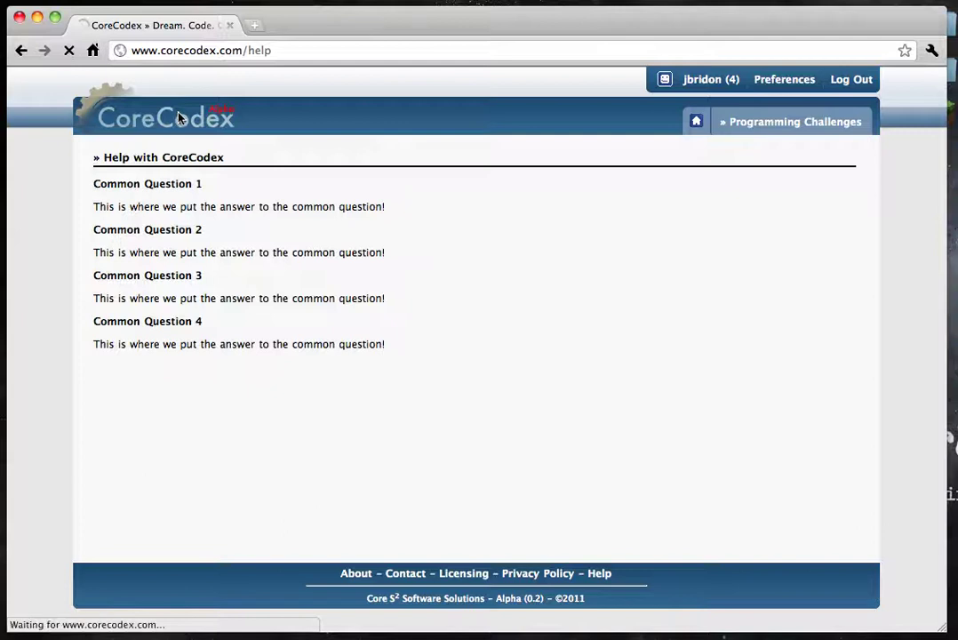